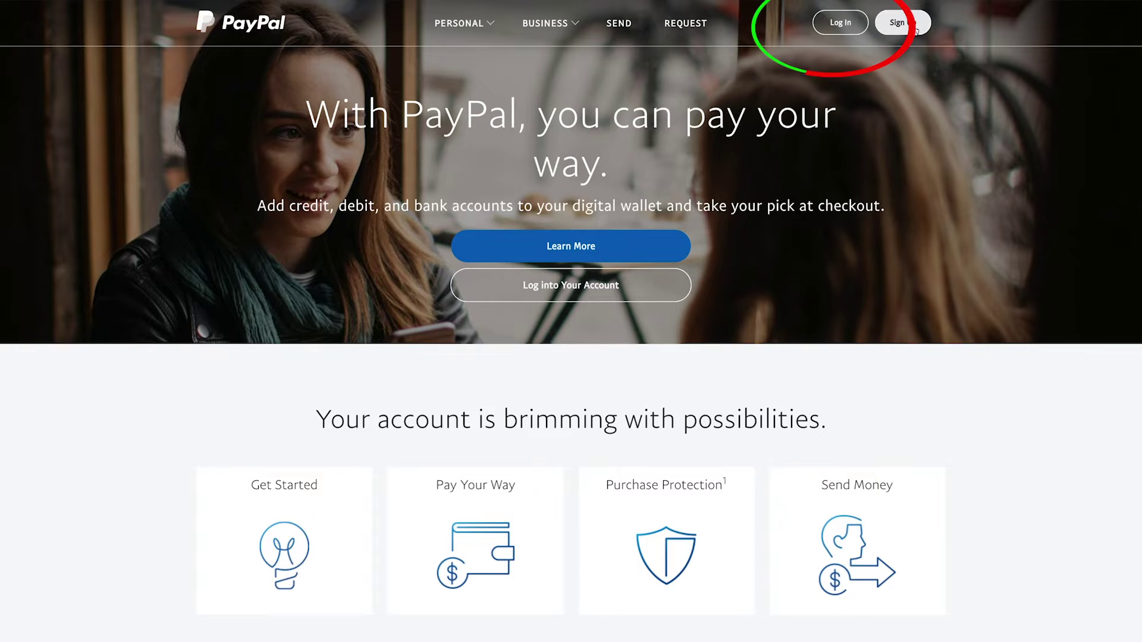
Use Log In at the top right of the PayPal homepage to reach the sign-in page
{"action": "left_click", "coordinate": [842, 27]}
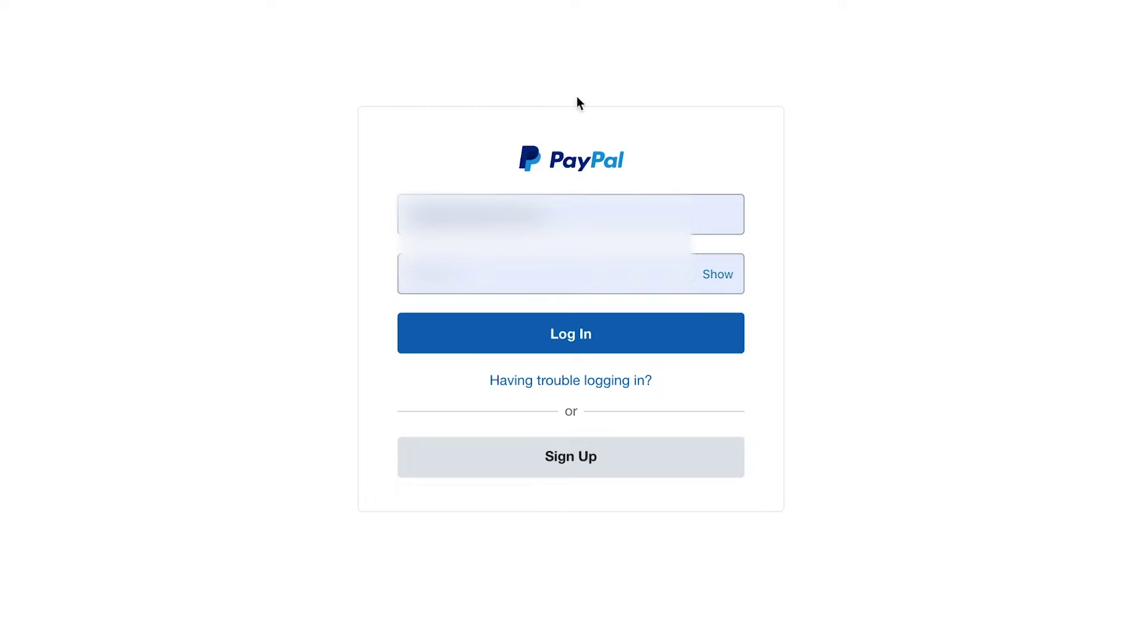
Sign in with the saved credentials and open the Wallet showing the $119.83 balance
{"action": "left_click", "coordinate": [575, 348]}
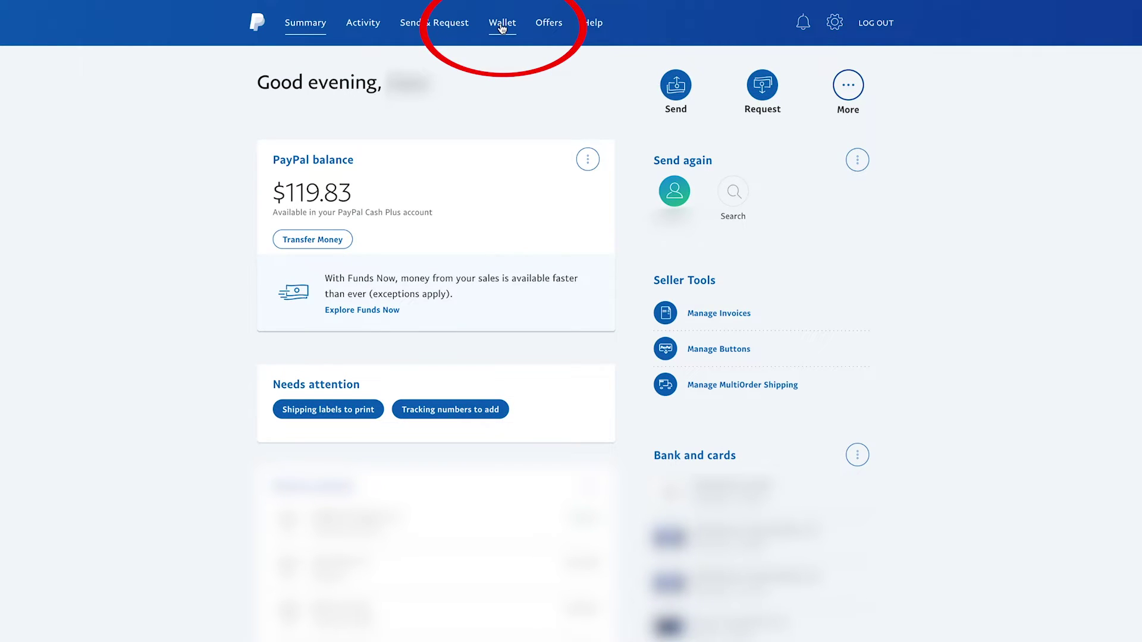
{"action": "scroll", "coordinate": [503, 29], "scroll_direction": "down", "scroll_amount": 1}
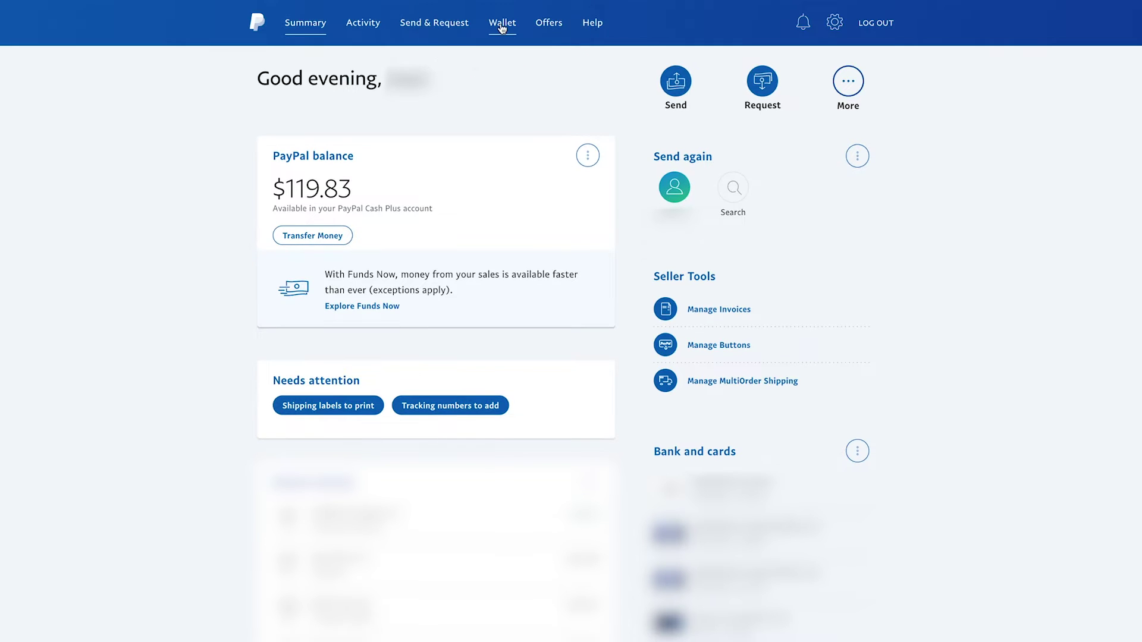
{"action": "left_click", "coordinate": [502, 28]}
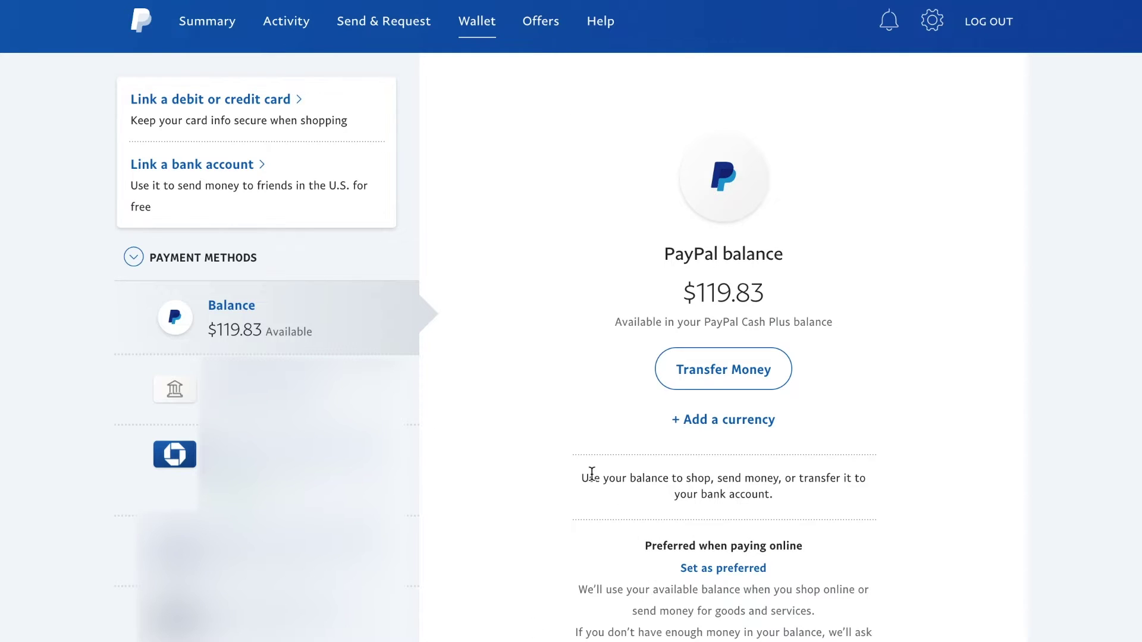
Choose 'Link a bank account' in the Wallet to reach the 'Select your bank' list
{"action": "scroll", "coordinate": [362, 127], "scroll_direction": "down", "scroll_amount": 1}
{"action": "scroll", "coordinate": [333, 132], "scroll_direction": "up", "scroll_amount": 1}
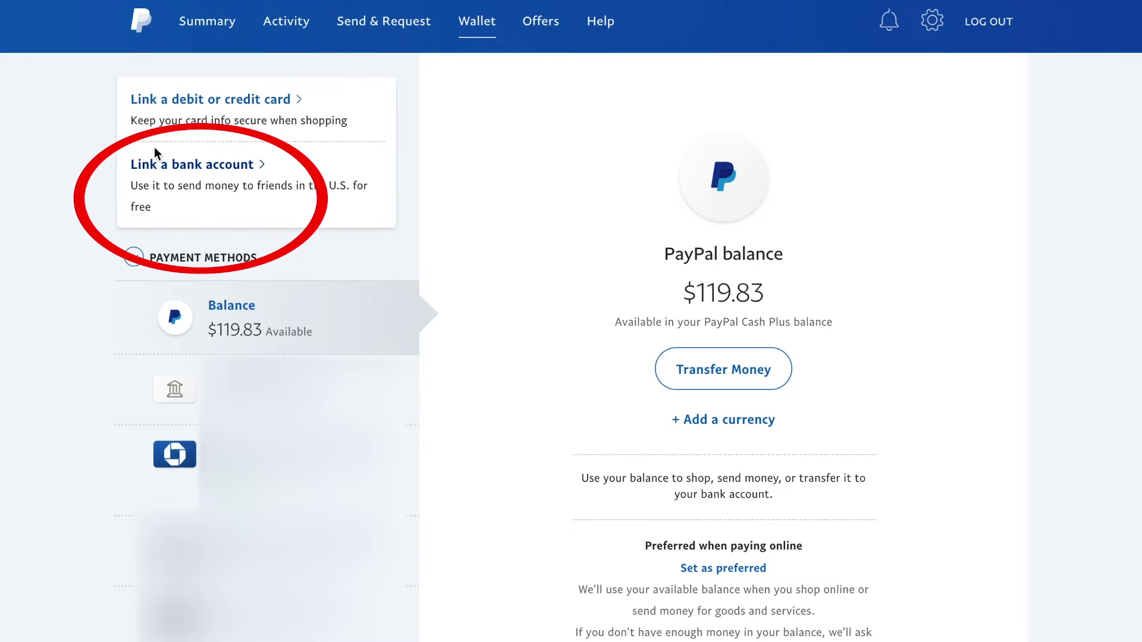
{"action": "left_click", "coordinate": [216, 172]}
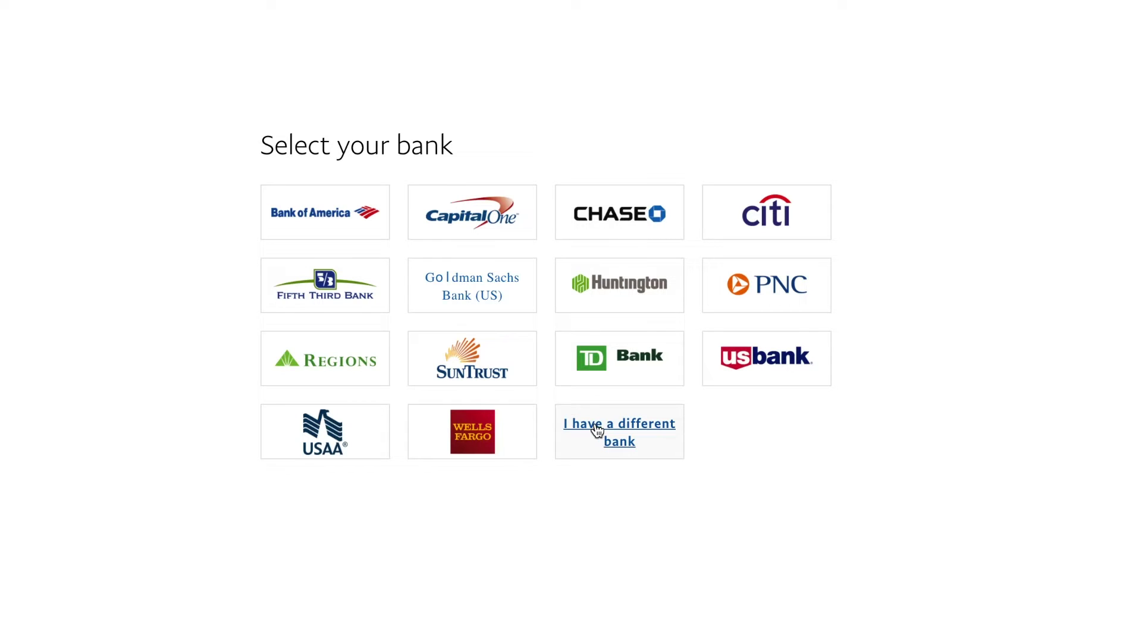
{"action": "left_click", "coordinate": [597, 429]}
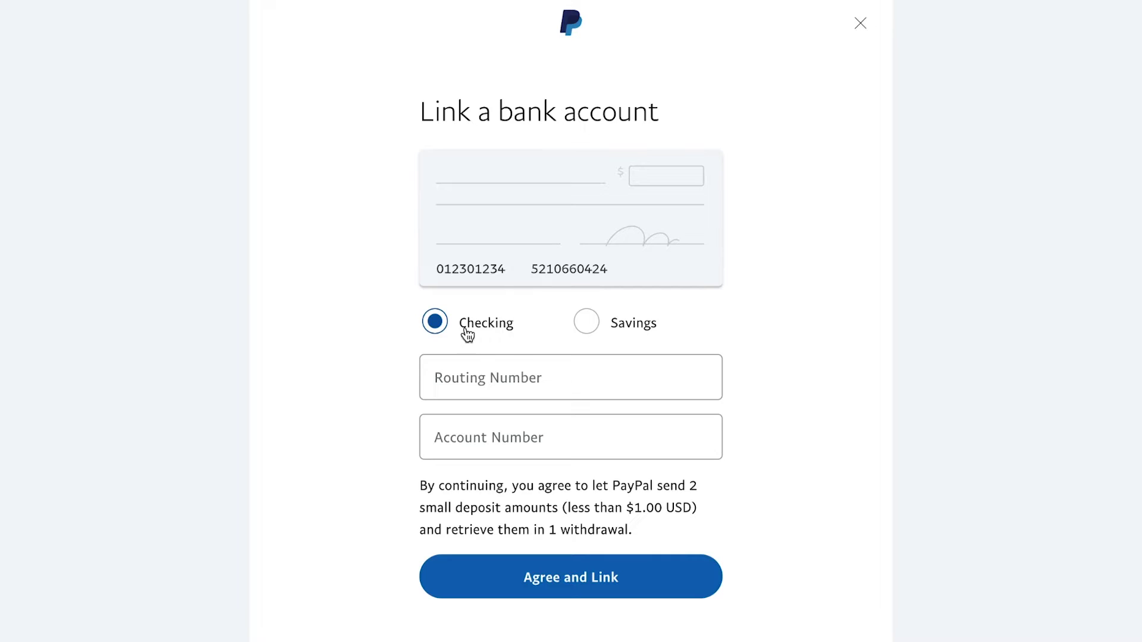
{"action": "left_click", "coordinate": [588, 323]}
{"action": "left_click", "coordinate": [460, 324]}
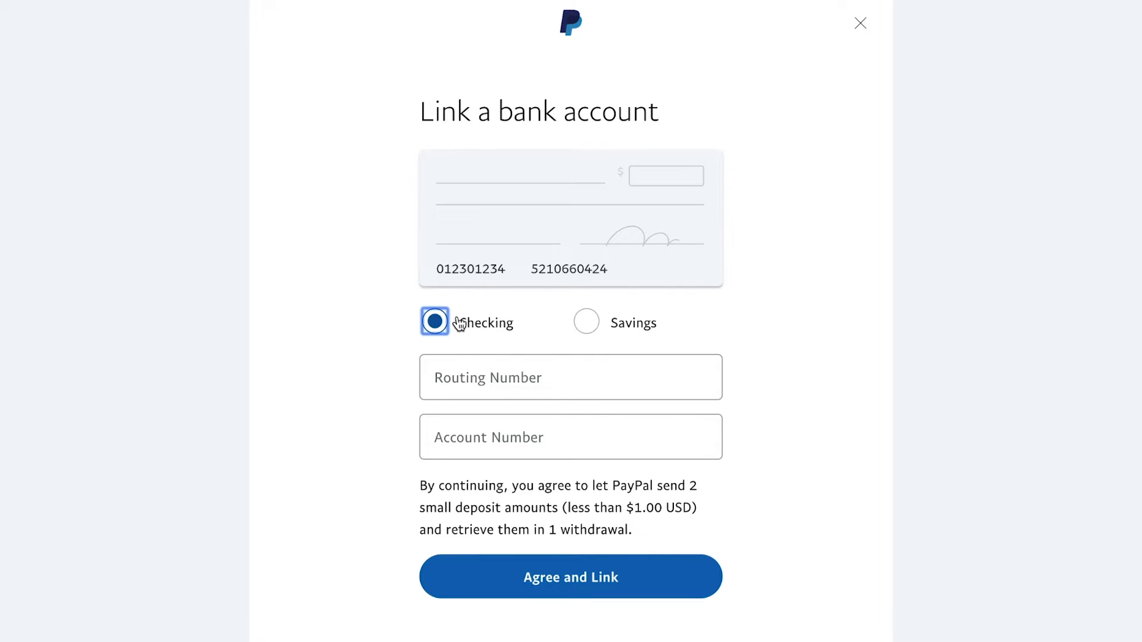
{"action": "left_click", "coordinate": [459, 377]}
{"action": "left_click", "coordinate": [481, 427]}
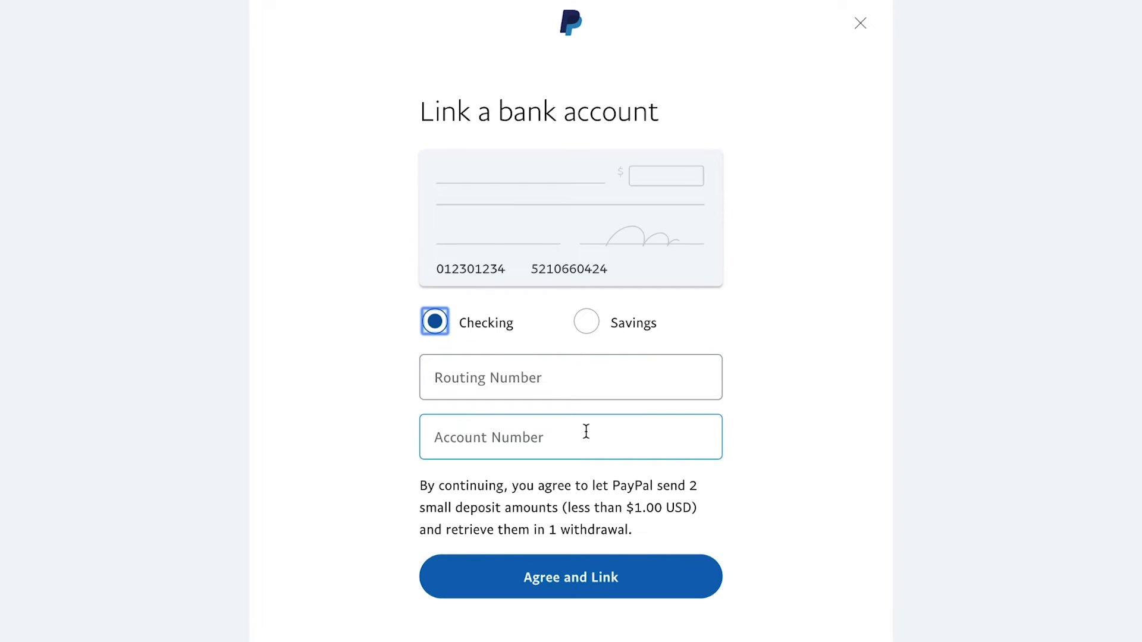
{"action": "left_click", "coordinate": [474, 546]}
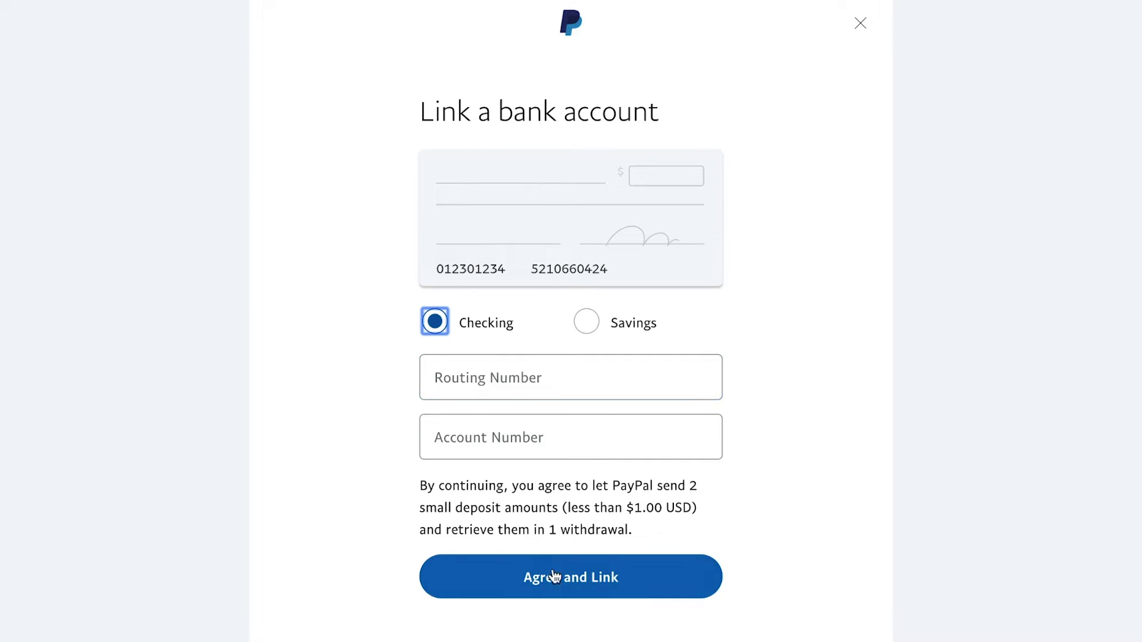
{"action": "left_click", "coordinate": [554, 443]}
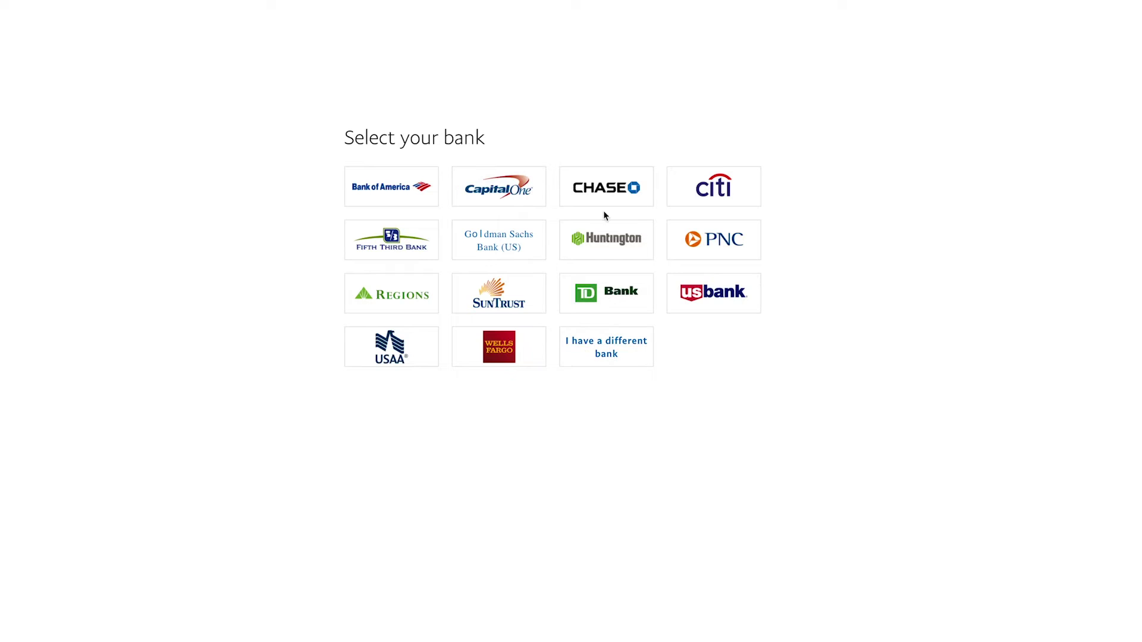
Pick Chase, then switch from bank login to manual entry with Checking as account type
{"action": "left_click", "coordinate": [609, 197]}
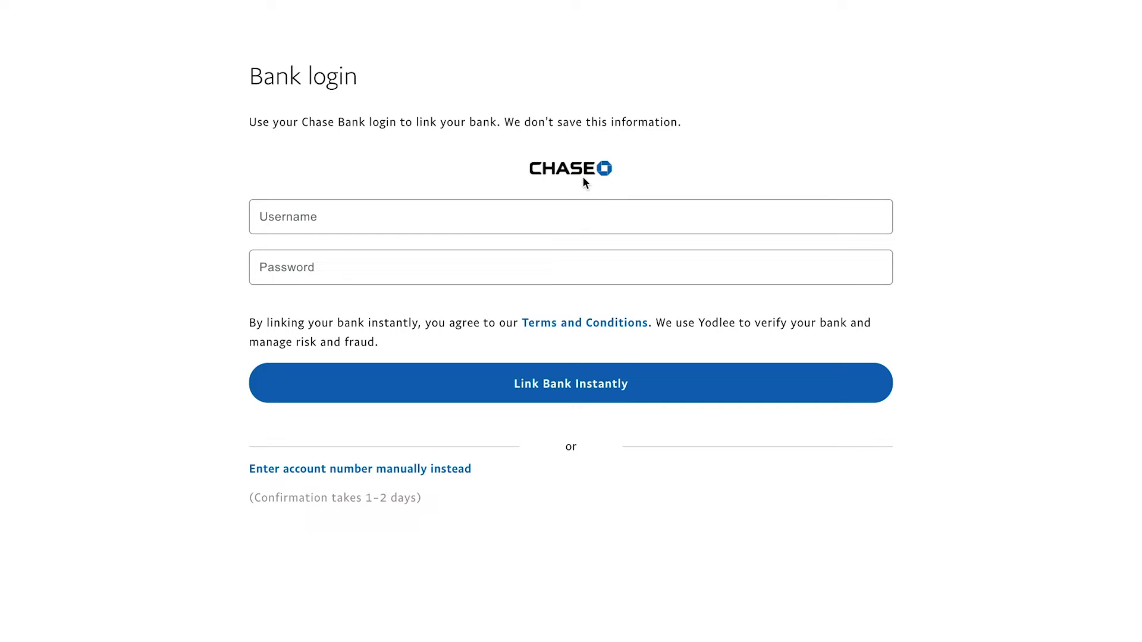
{"action": "left_click", "coordinate": [324, 226]}
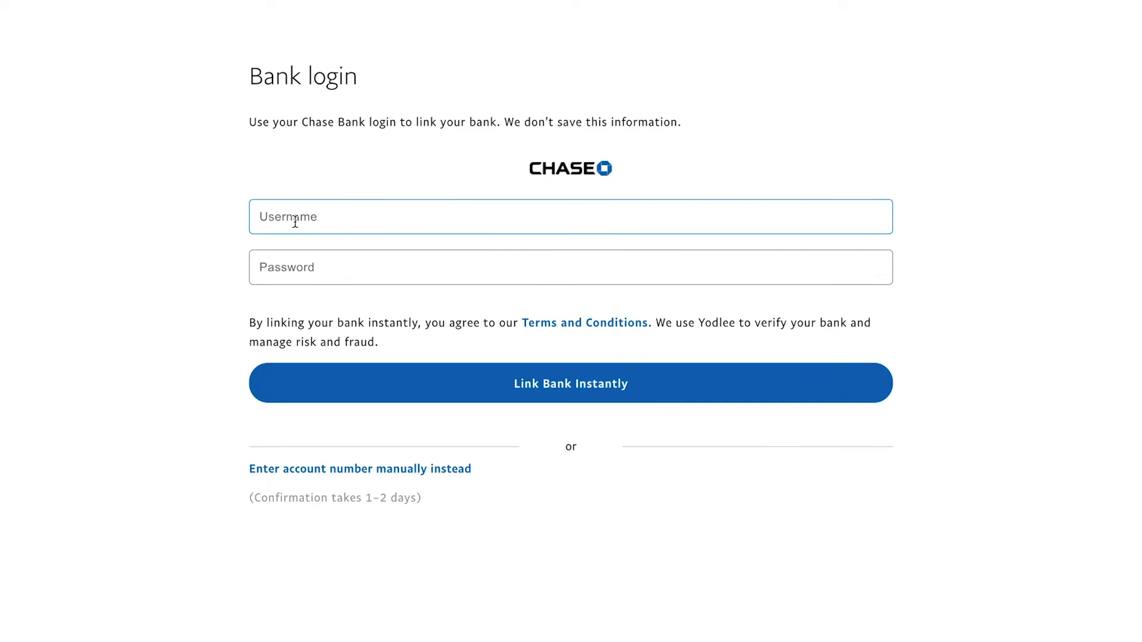
{"action": "left_click", "coordinate": [297, 259]}
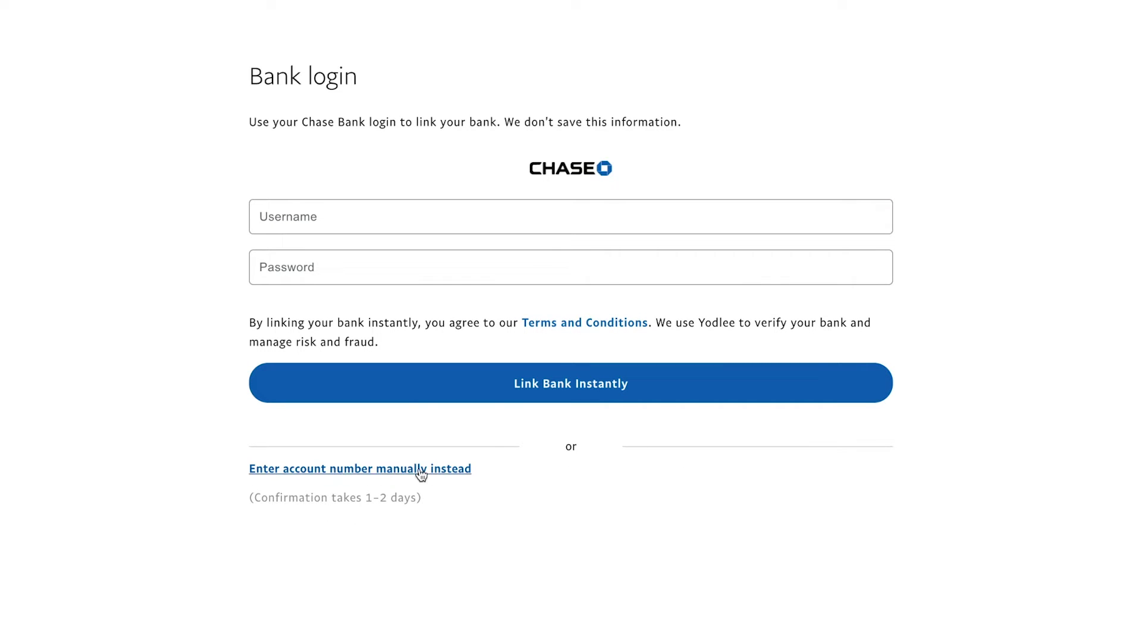
{"action": "left_click", "coordinate": [354, 474]}
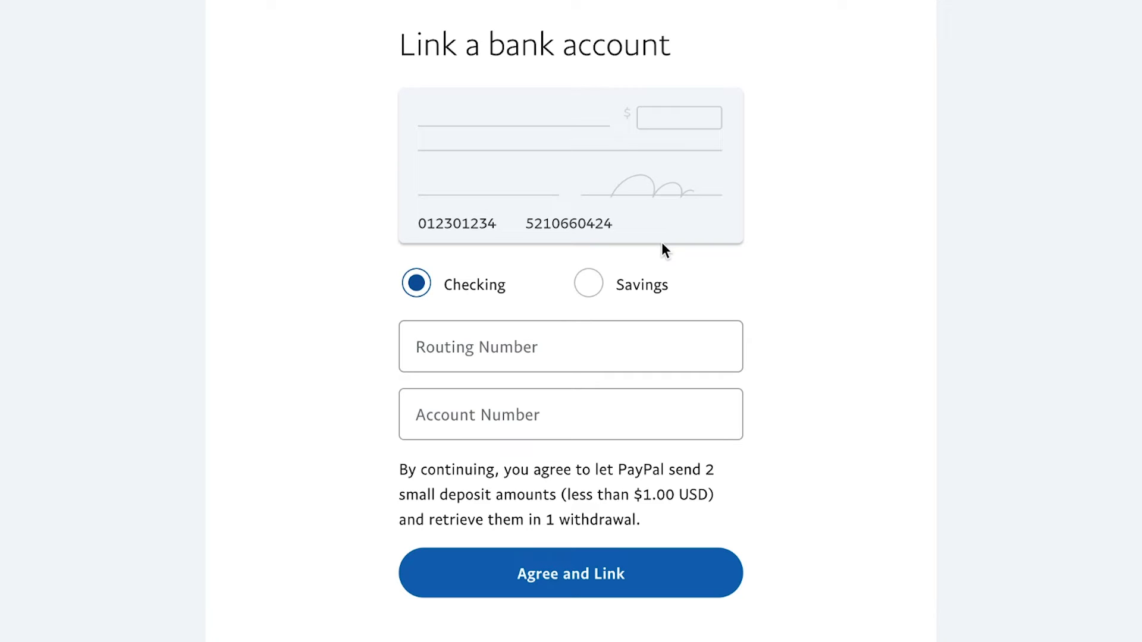
Enter the routing and account numbers and link the bank, reaching the deposit confirmation page
{"action": "left_click", "coordinate": [688, 327]}
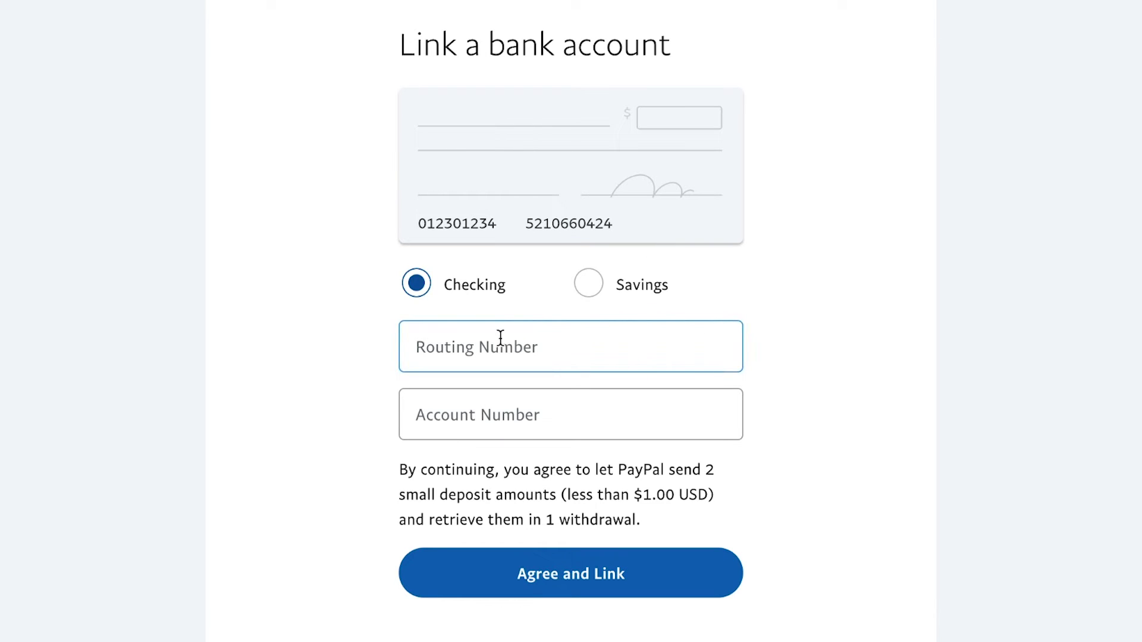
{"action": "left_click", "coordinate": [530, 348]}
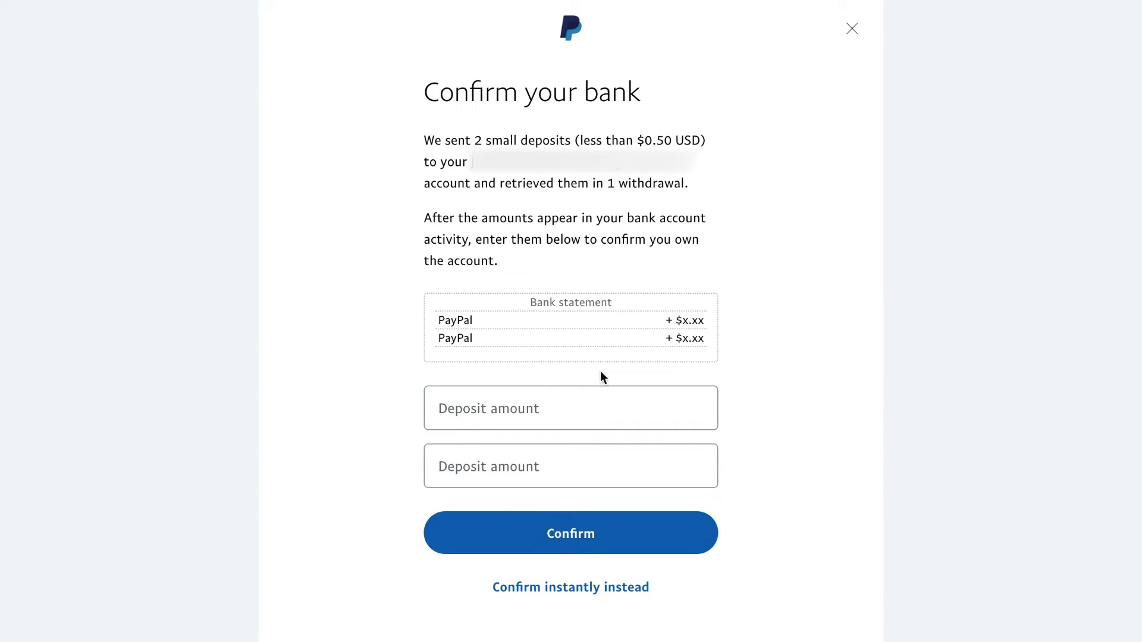
{"action": "left_click", "coordinate": [476, 410]}
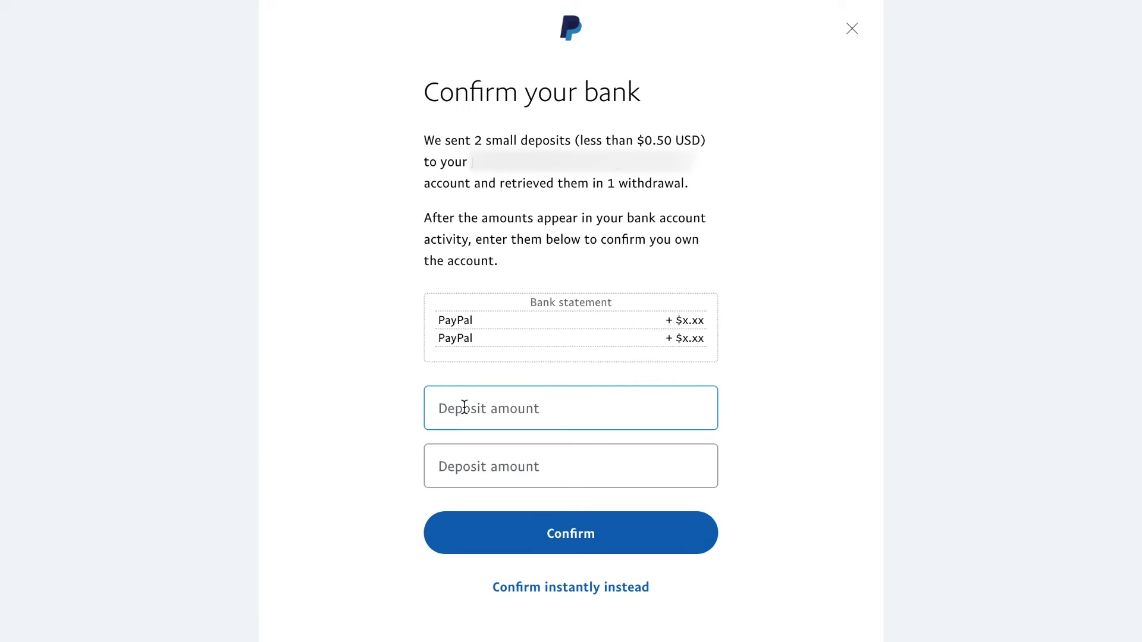
Skip the two deposit amounts and return to Summary, where Chase savings awaits confirmation
{"action": "left_click", "coordinate": [500, 464]}
{"action": "left_click", "coordinate": [469, 418]}
{"action": "left_click", "coordinate": [502, 469]}
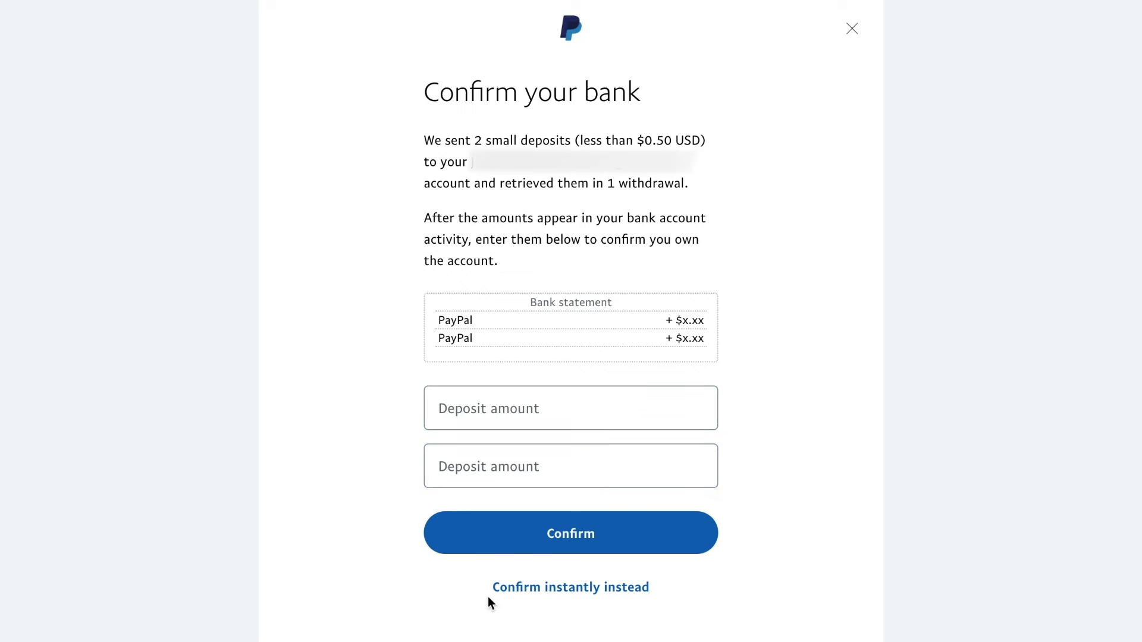
{"action": "left_click", "coordinate": [547, 596]}
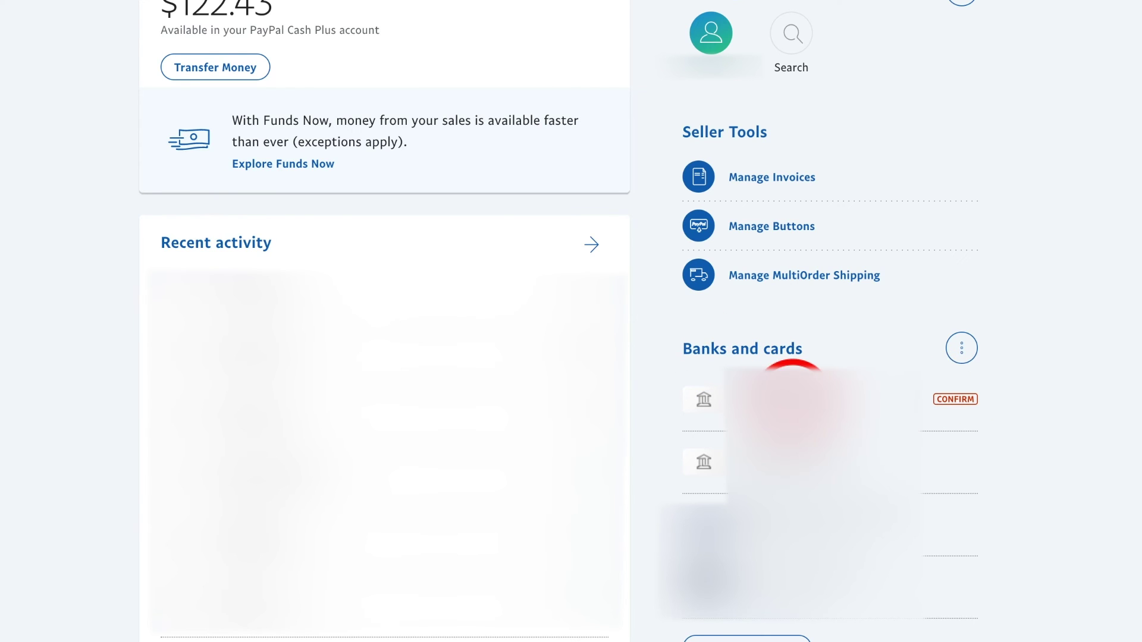
Open the unconfirmed JPMorgan Chase savings account and choose 'Confirm bank' to reach Confirm Instantly
{"action": "left_click", "coordinate": [791, 402]}
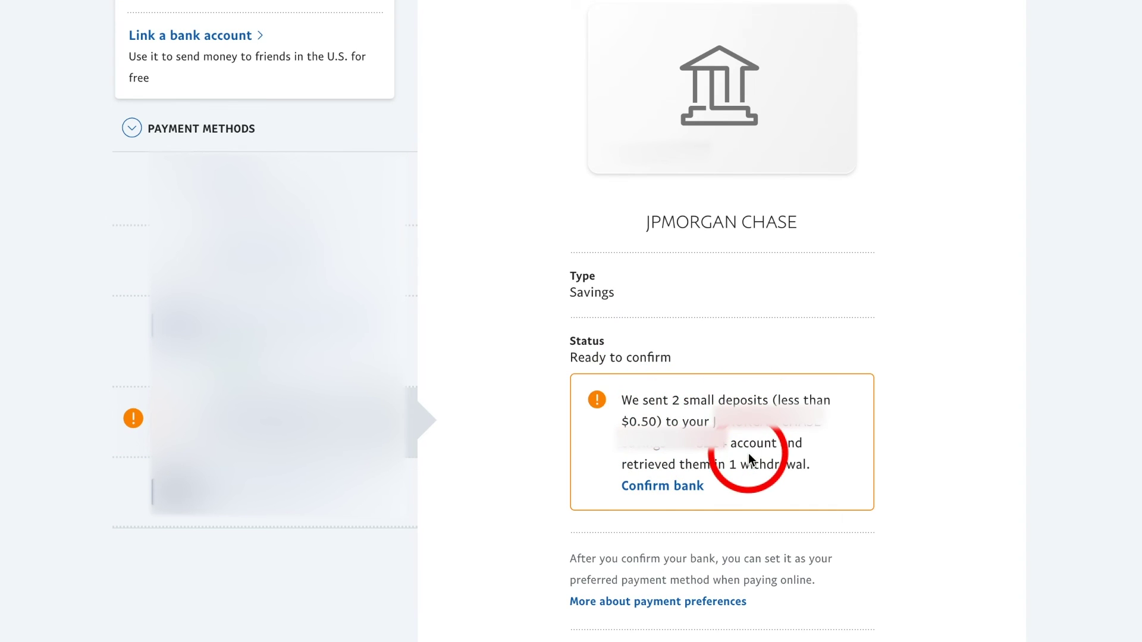
{"action": "left_click", "coordinate": [661, 493]}
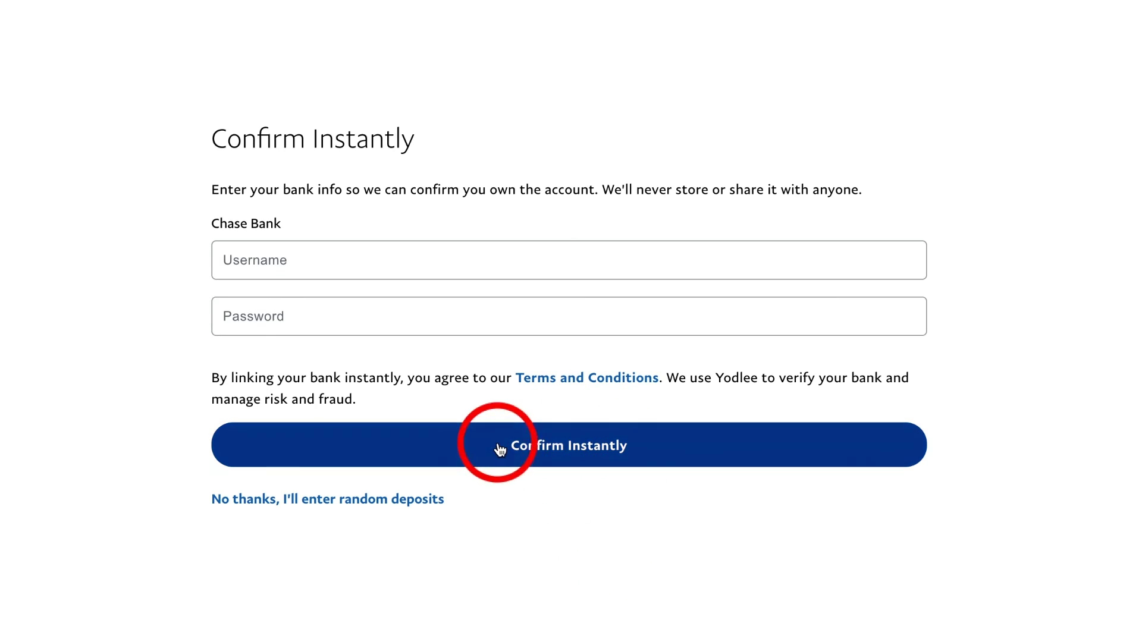
Opt for random deposits, submit both amounts, and view the Chase savings account marked Confirmed
{"action": "left_click", "coordinate": [334, 505]}
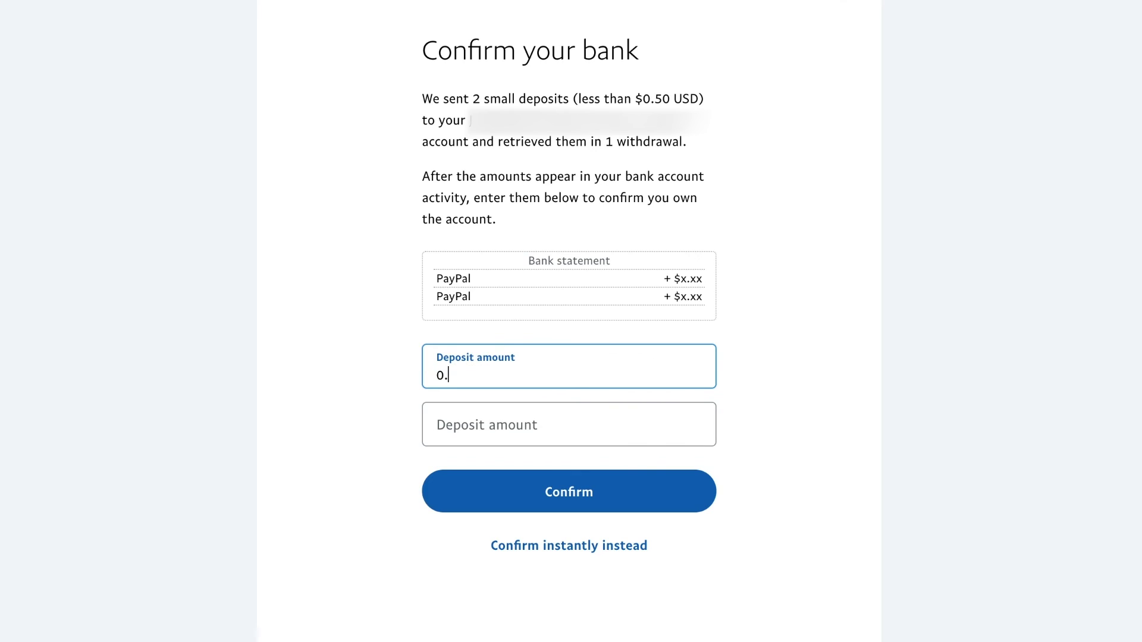
{"action": "left_click", "coordinate": [570, 320]}
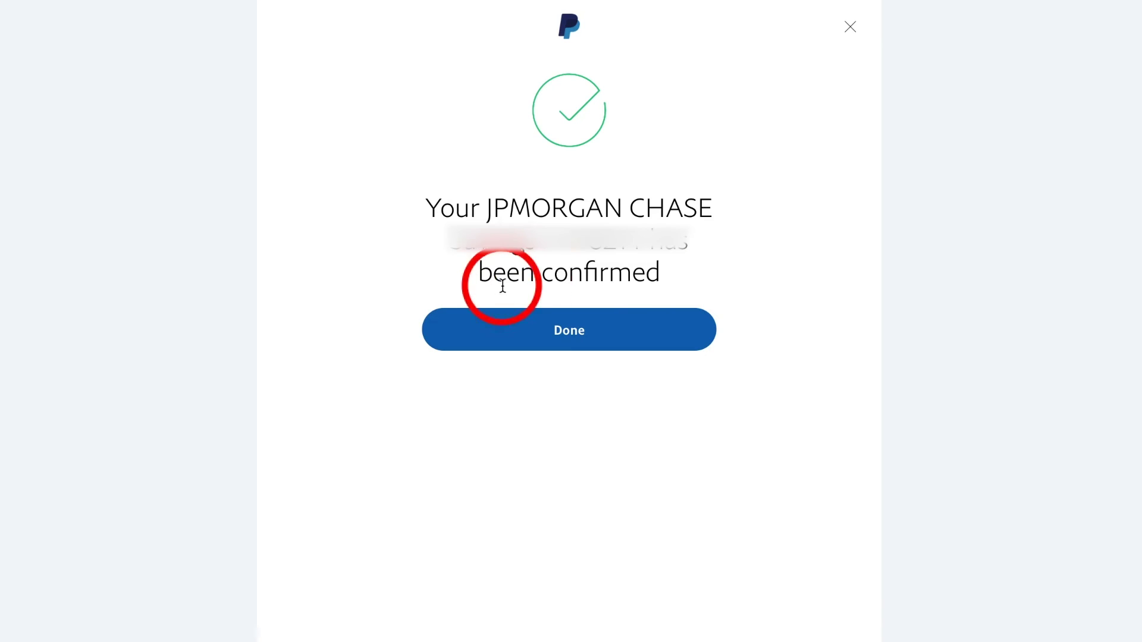
{"action": "left_click", "coordinate": [565, 326]}
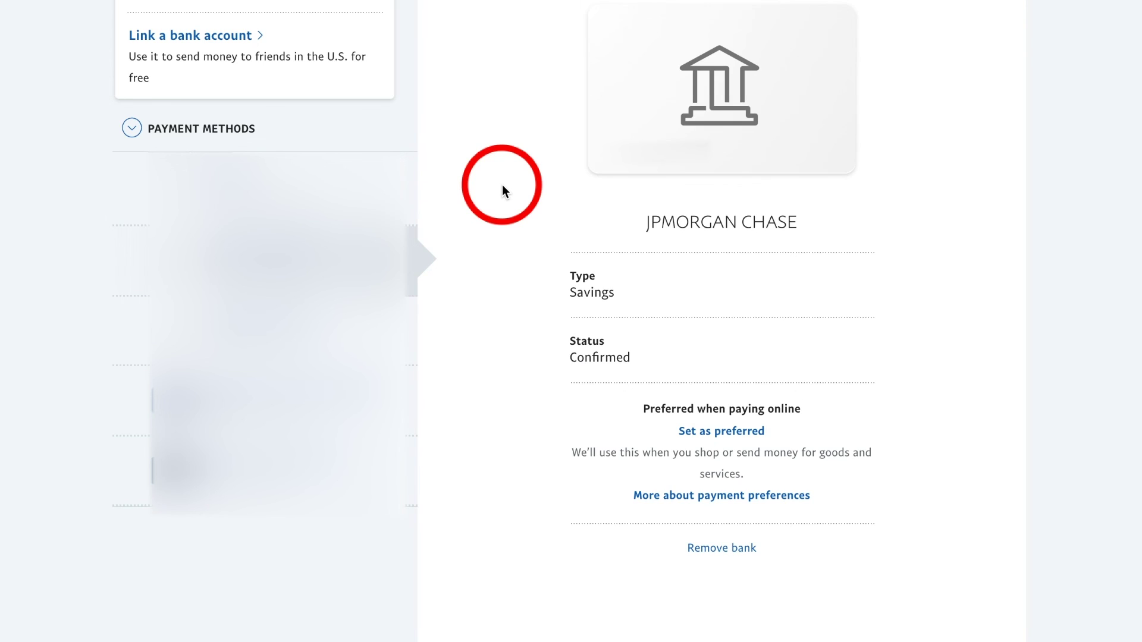